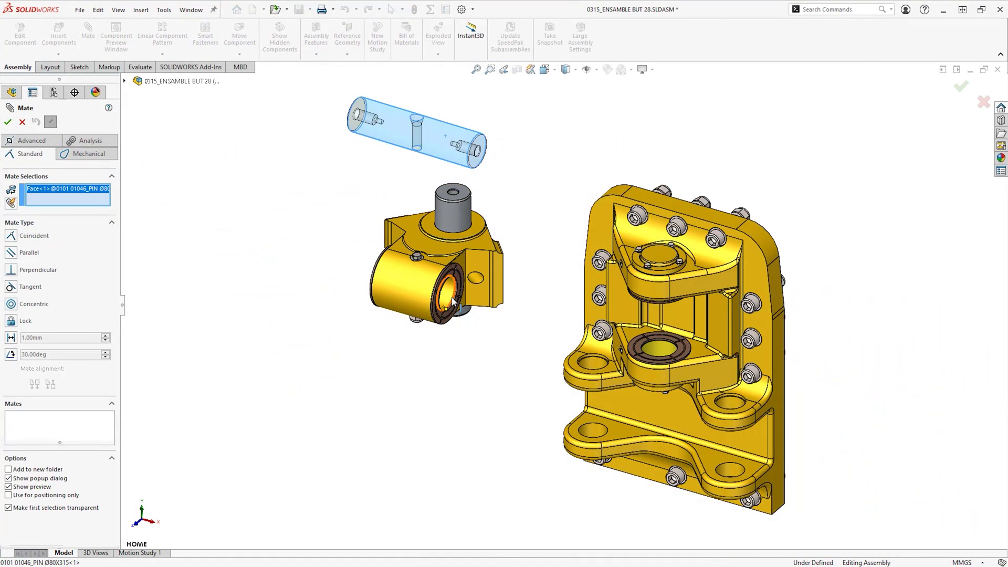
Mate the loose pin concentric with the pivot's horizontal bore, and the pivot's vertical pin concentric with the lower bushing of the mounting bracket.
left_click(451, 302)
left_click(437, 274)
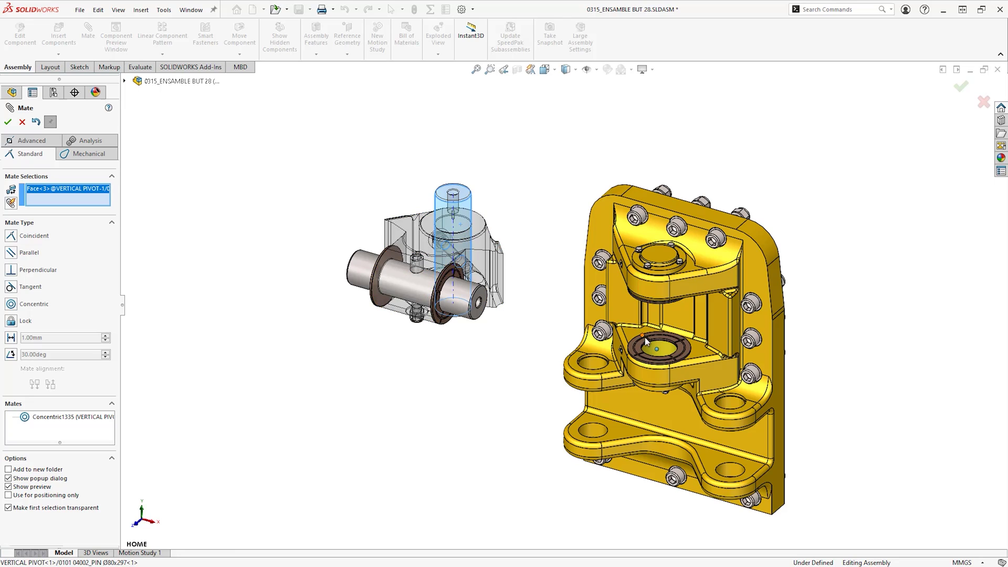
left_click(665, 353)
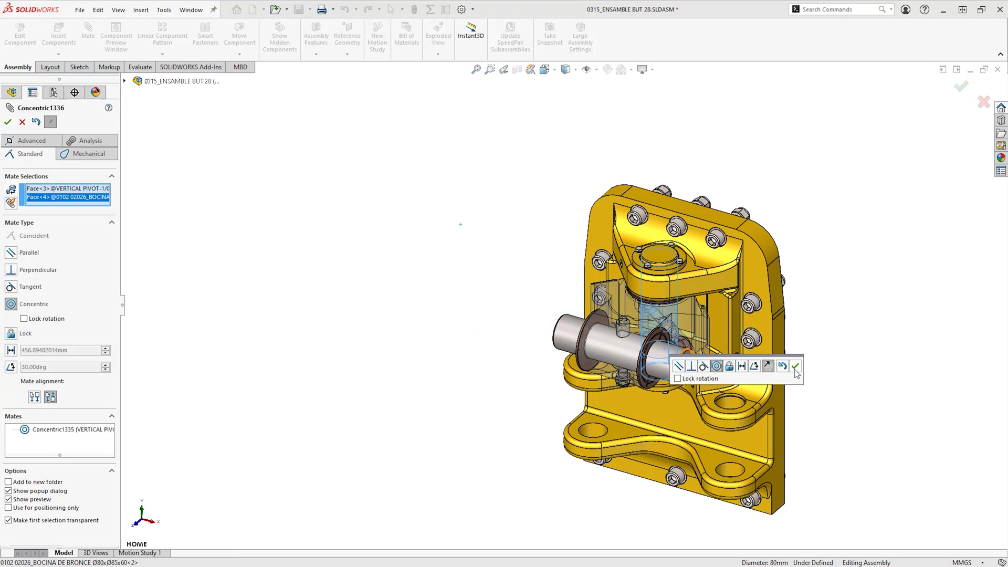
left_click(794, 366)
left_click(960, 87)
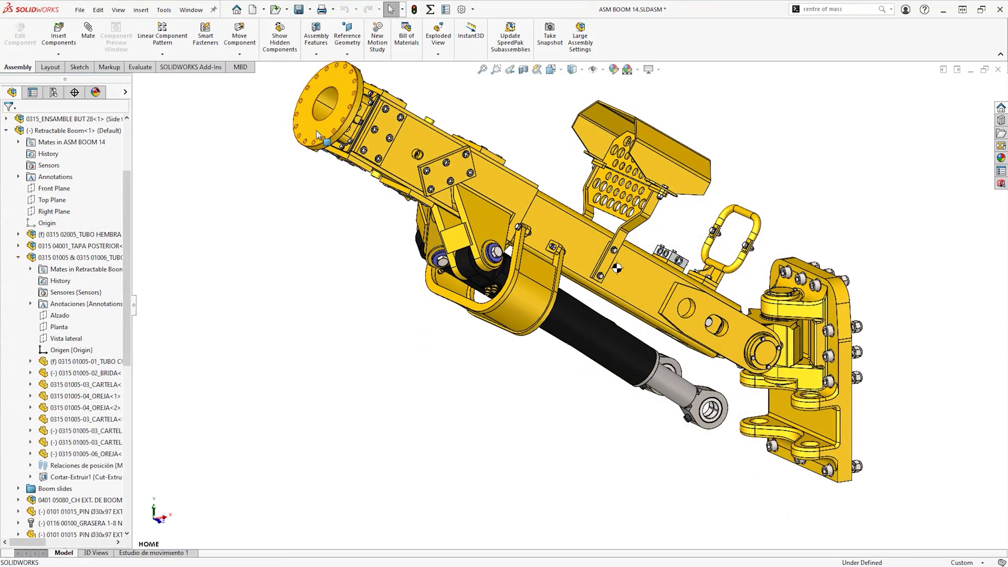
Swing the retractable boom by its end flange to test how the assembly moves.
left_click_drag(316, 130, 412, 354)
left_click_drag(263, 389, 297, 209)
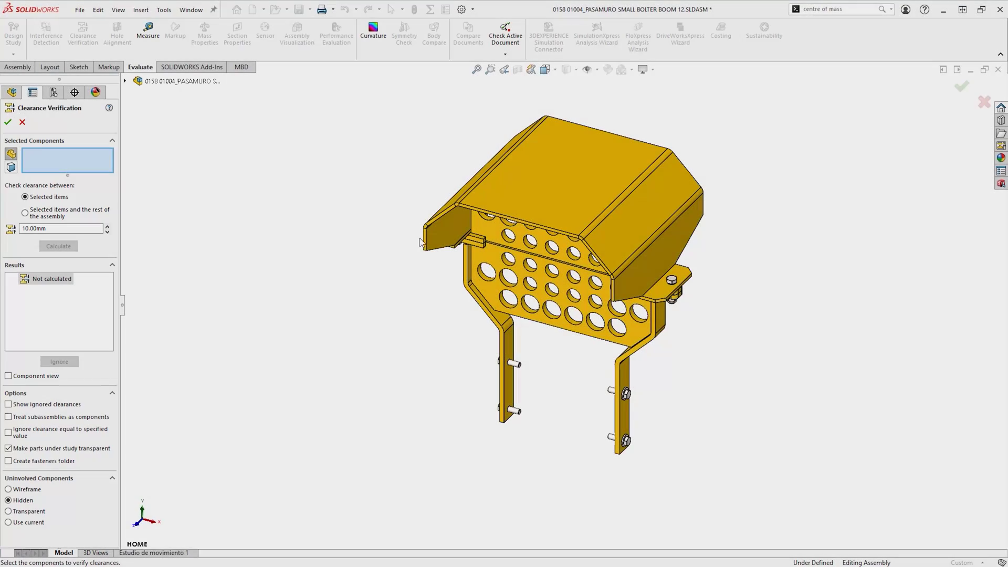
Verify the clearance between the two perforated plate subassemblies against 10 mm, and run Interference Detection on the guard assembly.
left_click(493, 234)
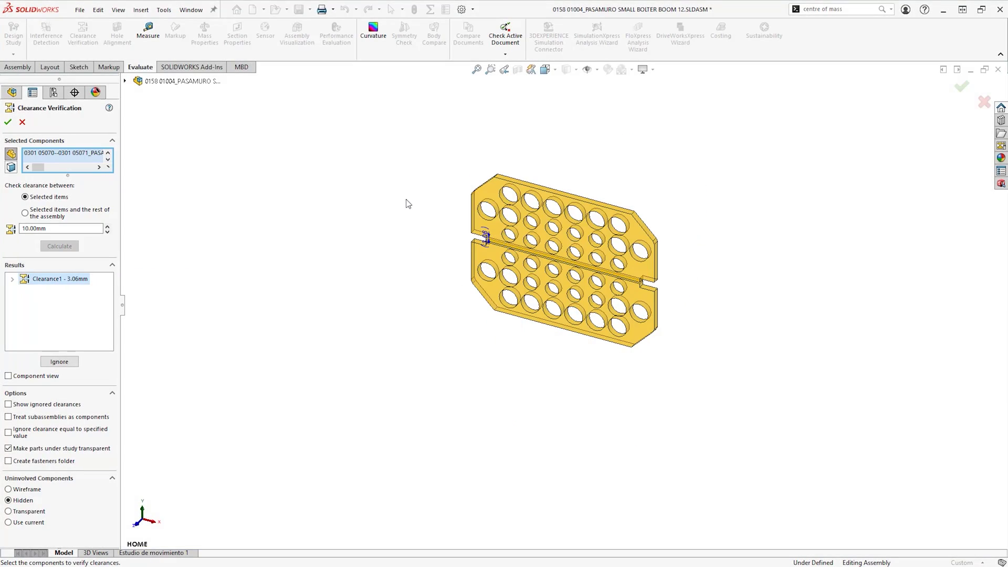
left_click(8, 123)
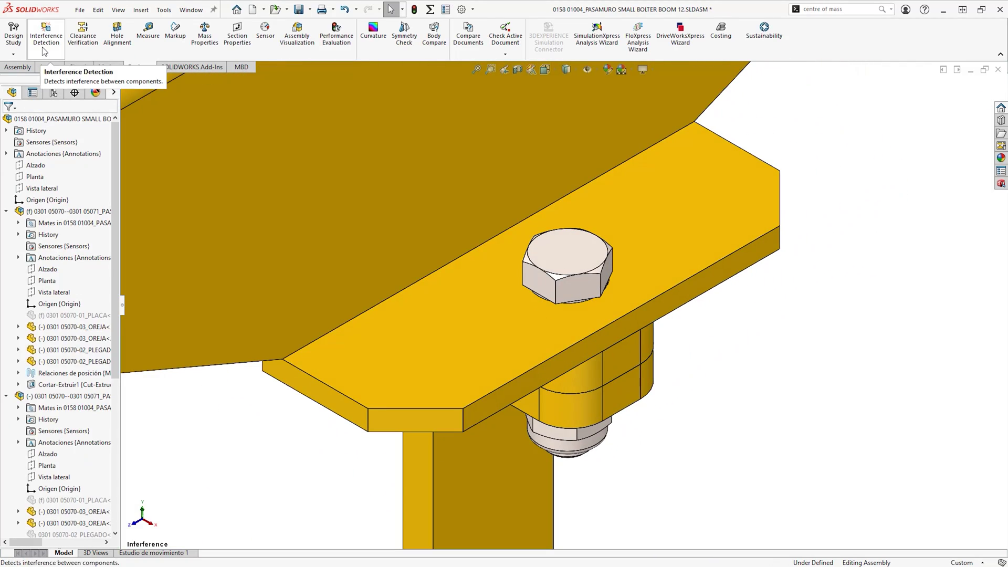
left_click(44, 49)
left_click(54, 186)
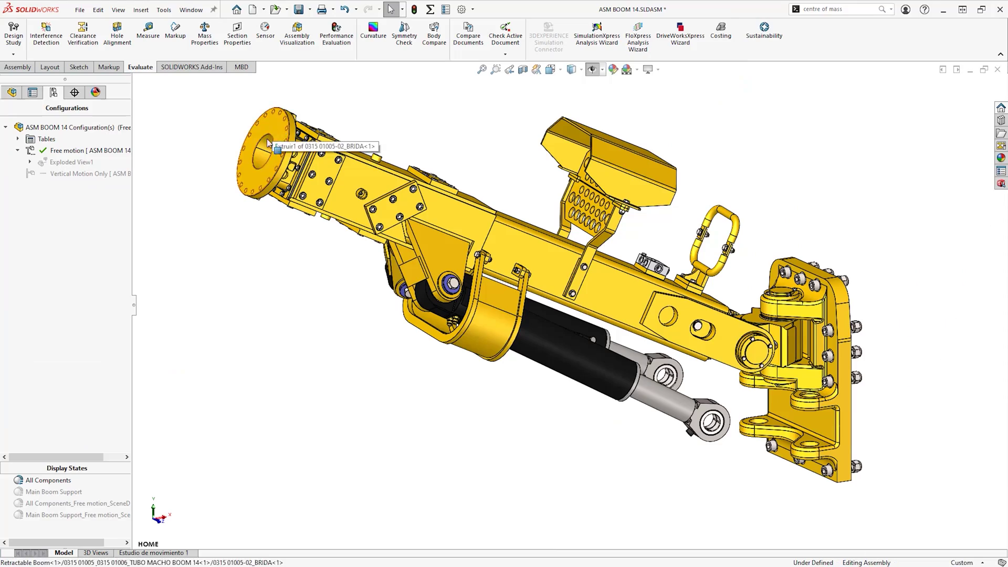
Swing and raise the boom by its end flange in the Free motion configuration, and switch to the Vertical Motion Only configuration.
left_click_drag(268, 145, 383, 142)
mouse_move(792, 350)
left_mouse_down()
mouse_move(756, 348)
mouse_move(805, 360)
mouse_move(789, 367)
left_mouse_up()
left_click_drag(268, 80, 233, 231)
left_click(245, 286)
scroll(220, 284, "up", 5)
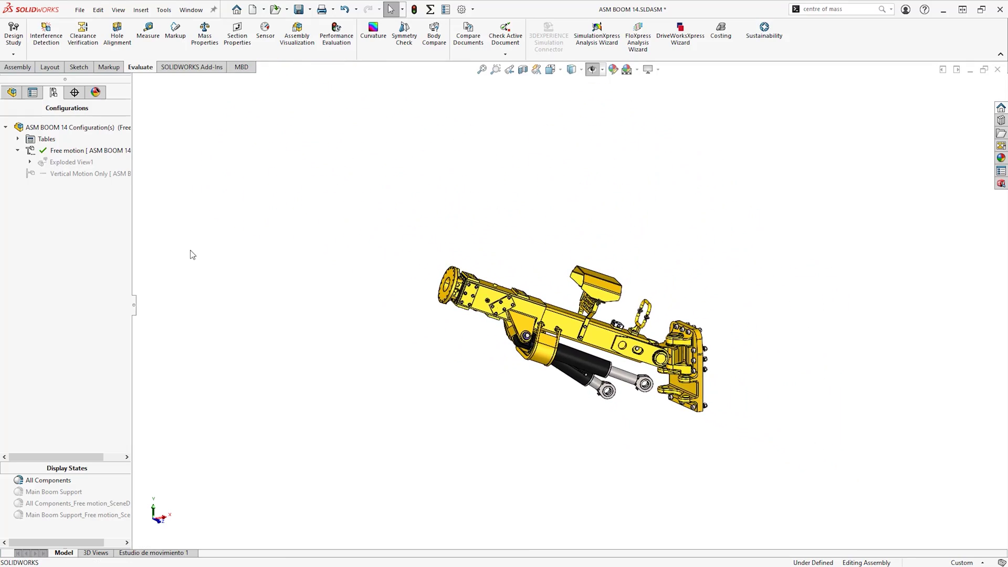
left_click(88, 172)
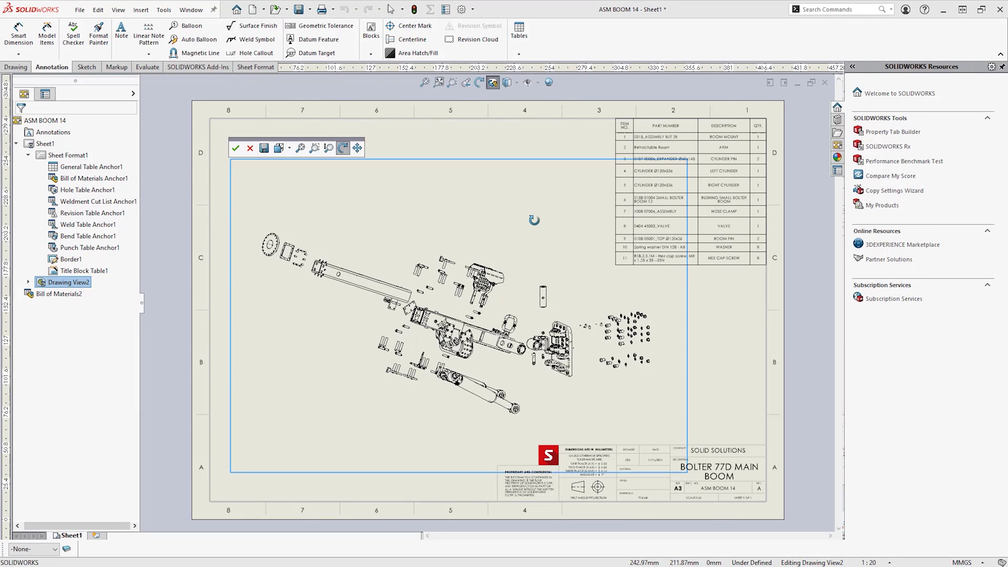
Rotate the exploded drawing view of the boom in 3D Drawing View mode.
left_click_drag(530, 219, 521, 241)
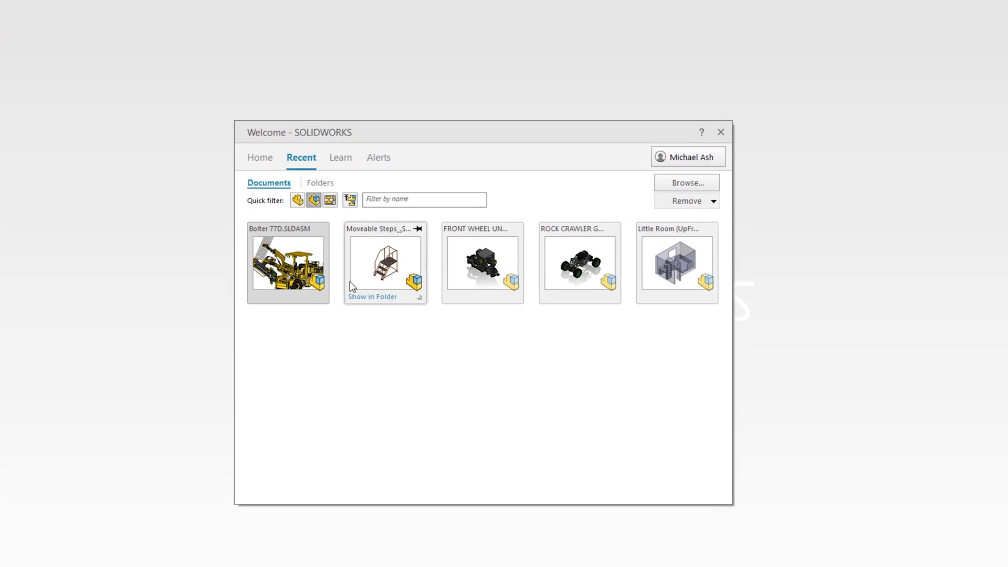
Open the recent assembly Bolter 77D.SLDASM in Large Design Review mode.
left_click(257, 338)
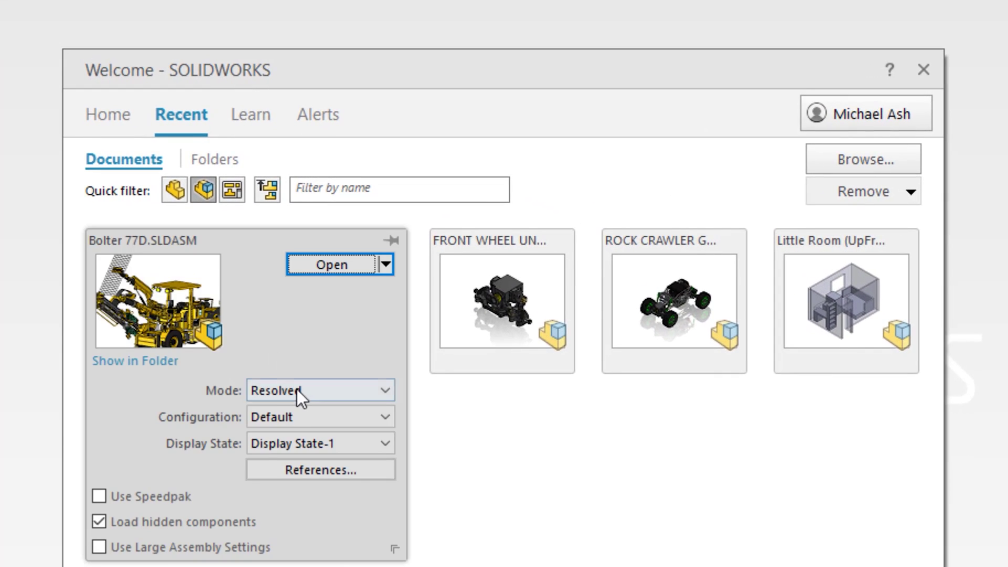
left_click(324, 361)
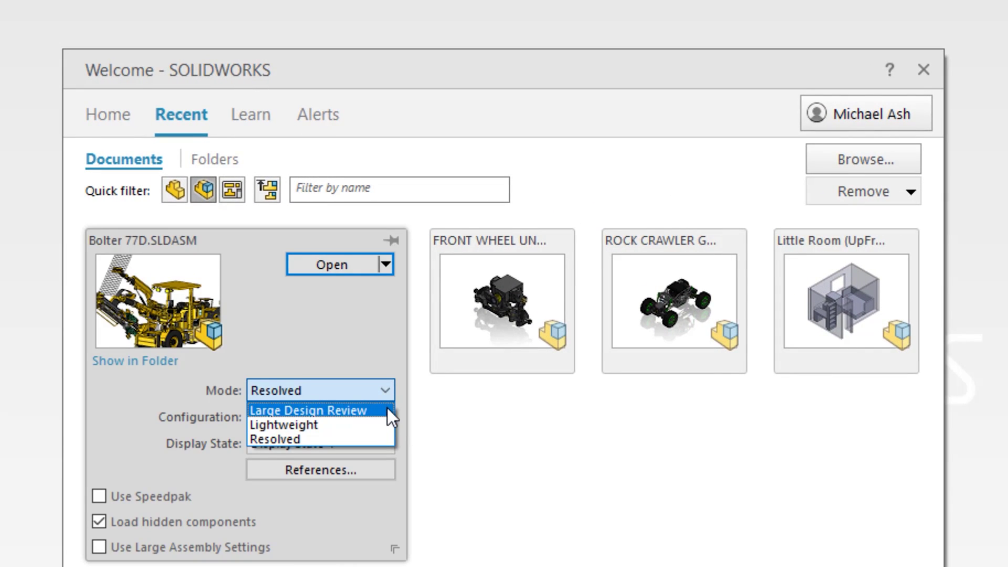
left_click(387, 410)
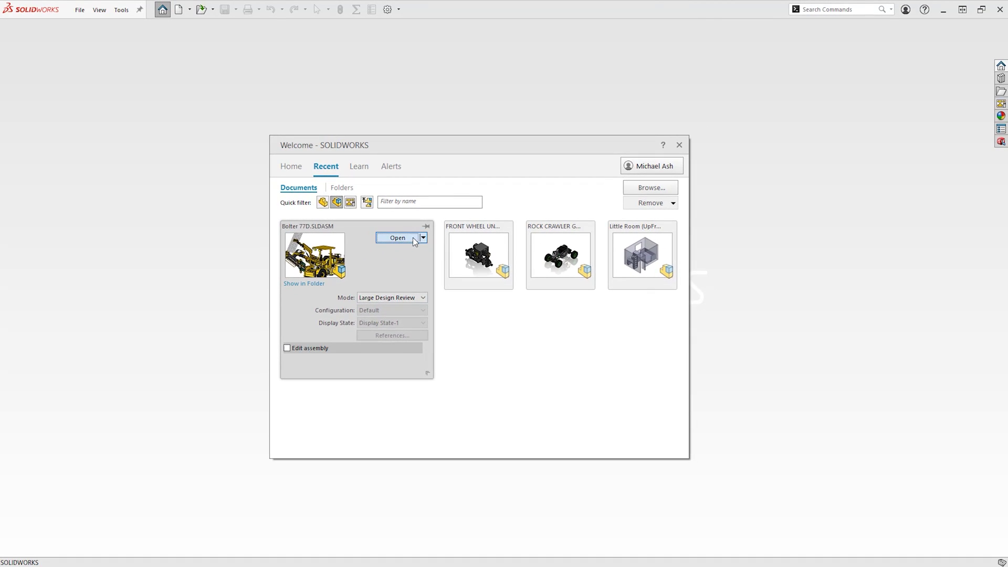
left_click(413, 238)
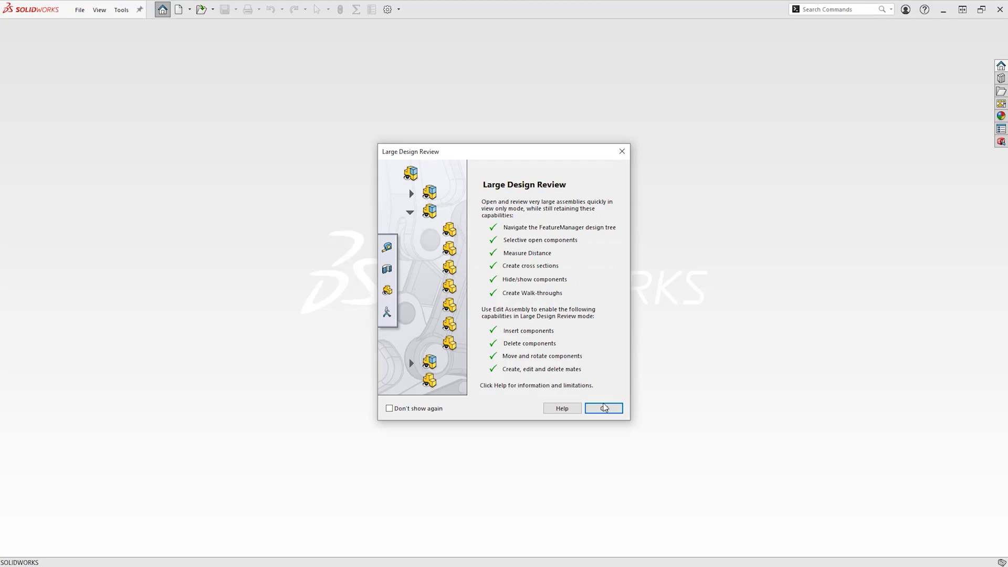
left_click(605, 408)
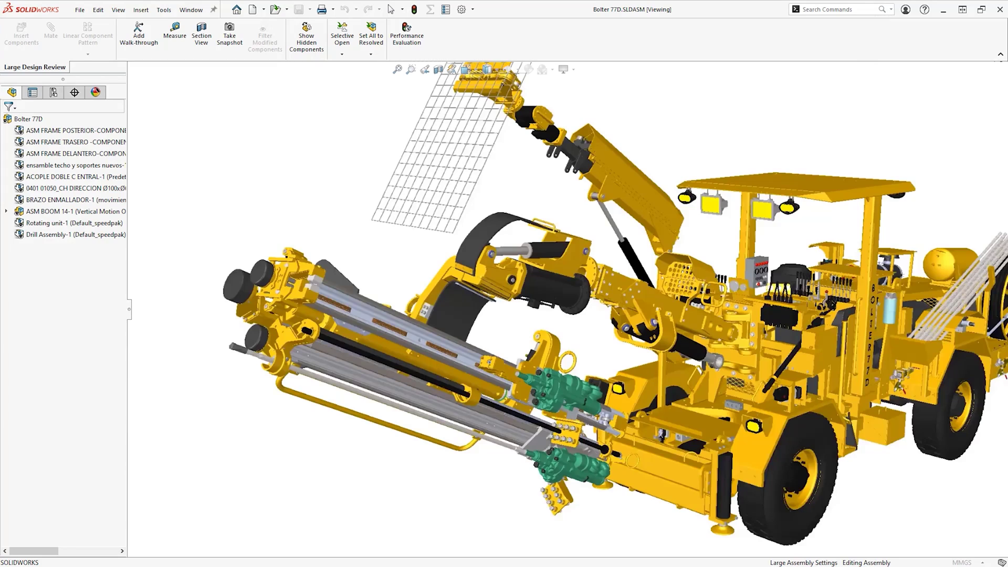
Expand the ASM BOOM 14-1 subassembly in the feature tree and highlight its left and right side Ø125x536 cylinders in the model.
middle_click_drag(603, 315, 457, 308)
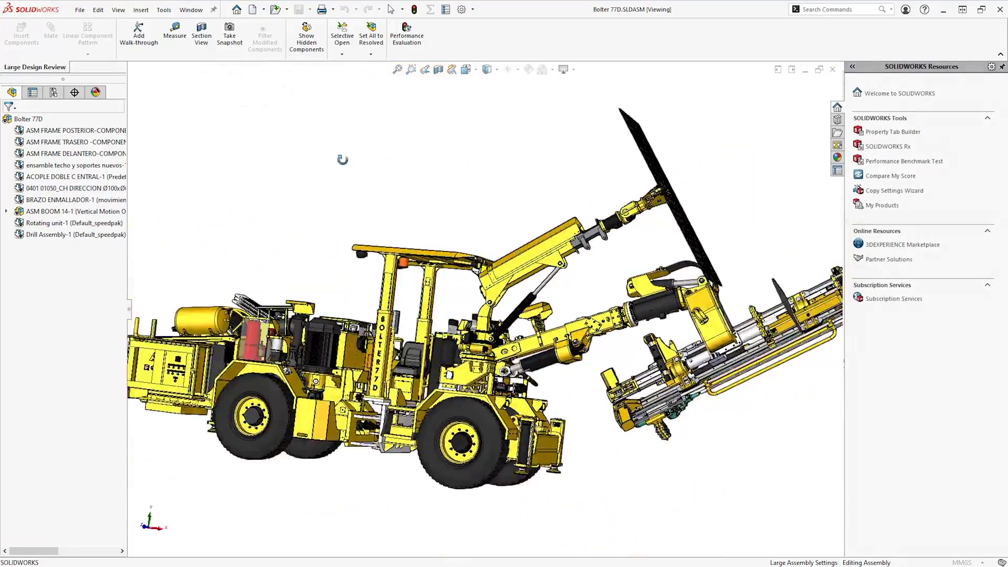
middle_click_drag(342, 160, 654, 226)
scroll(473, 325, "down", 9)
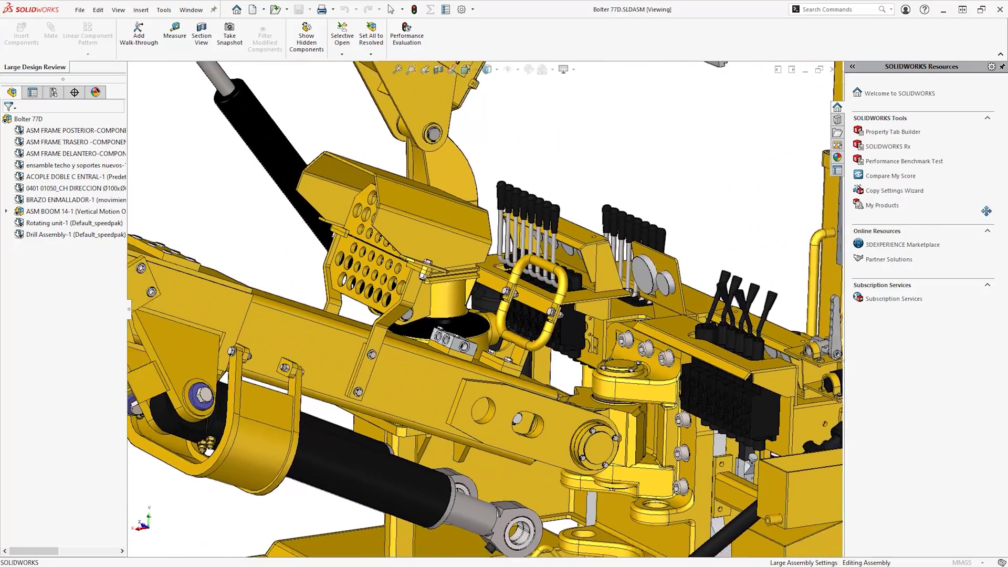
scroll(361, 199, "up", 2)
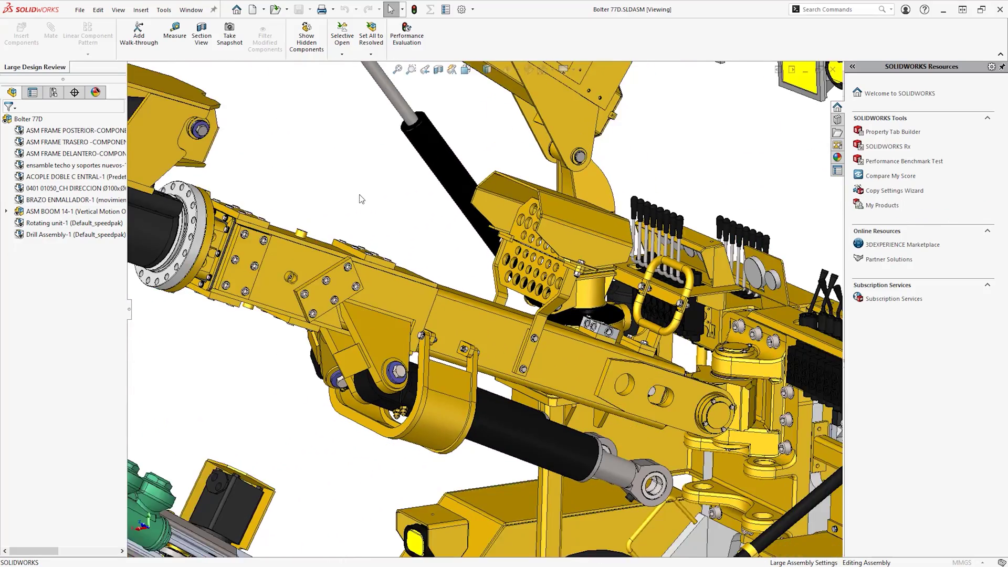
left_click(28, 214)
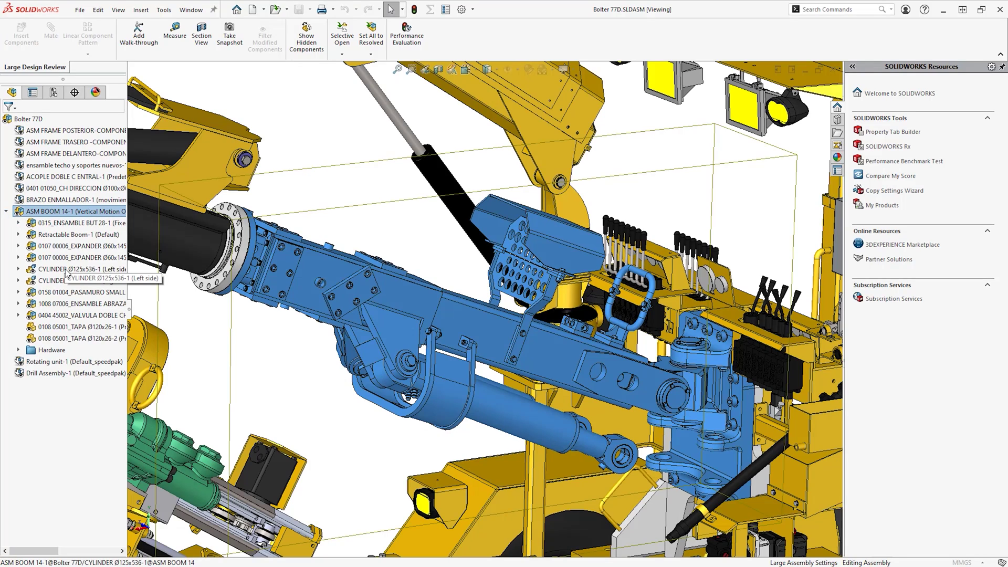
left_click(67, 271)
left_click(67, 282)
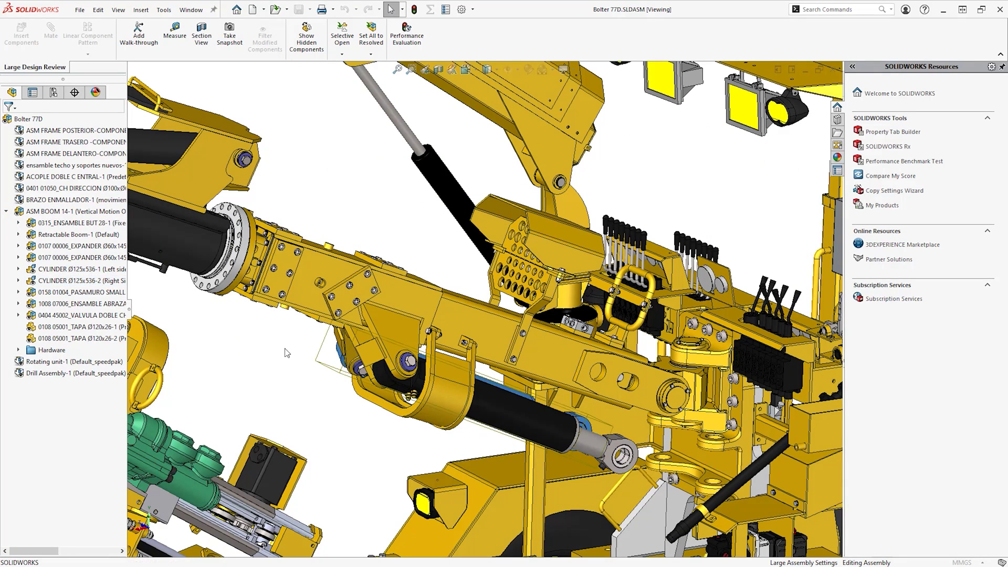
Show the whole bolter from the back, isolate the ASM BOOM 14-1 subassembly to examine it, and restore the other components.
key("f")
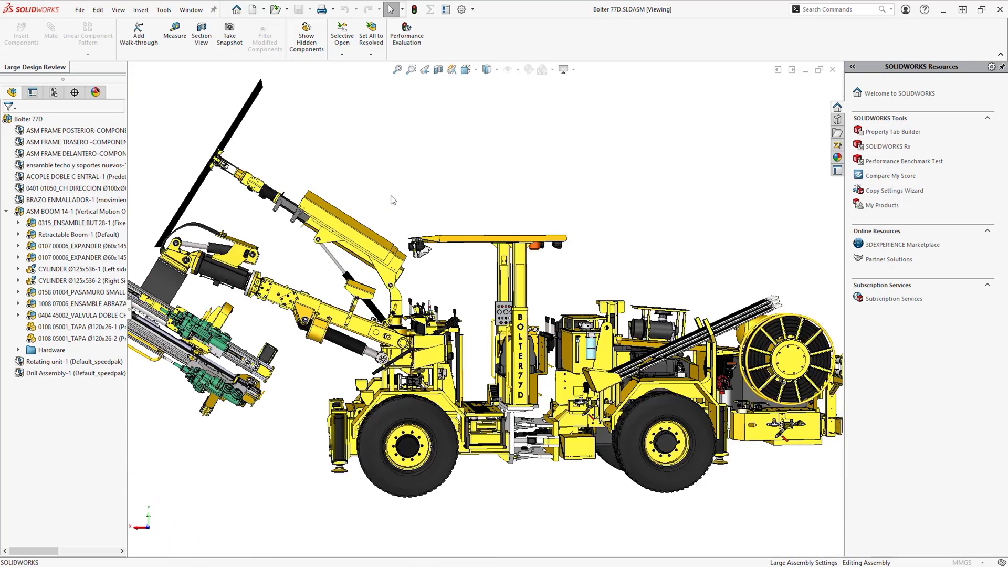
key("ctrl+2")
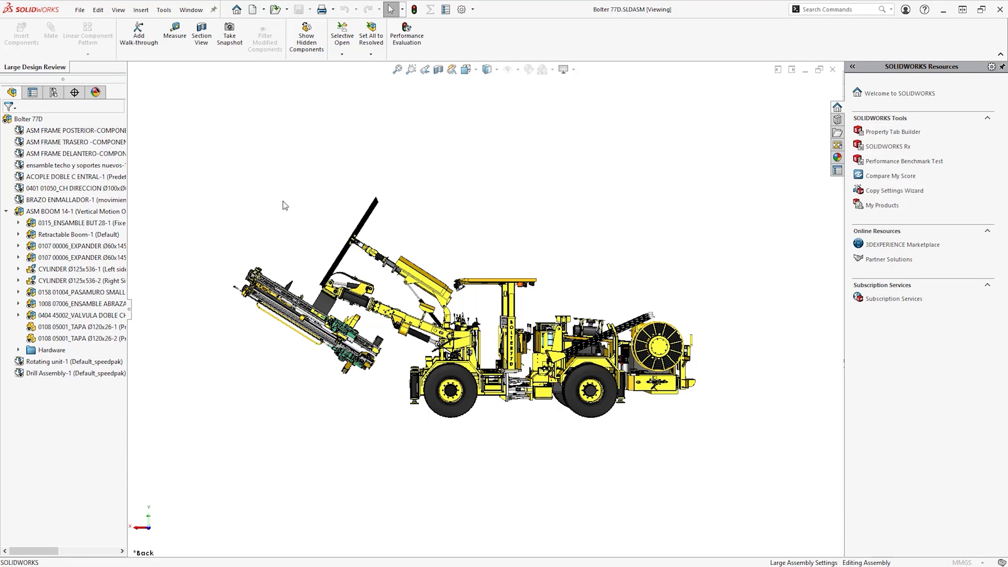
right_click(98, 213)
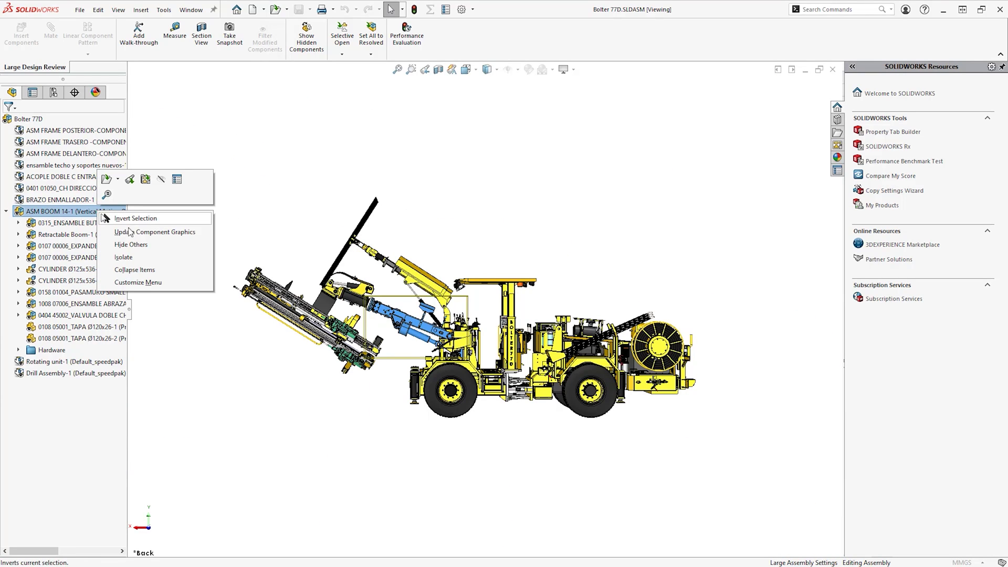
left_click(124, 257)
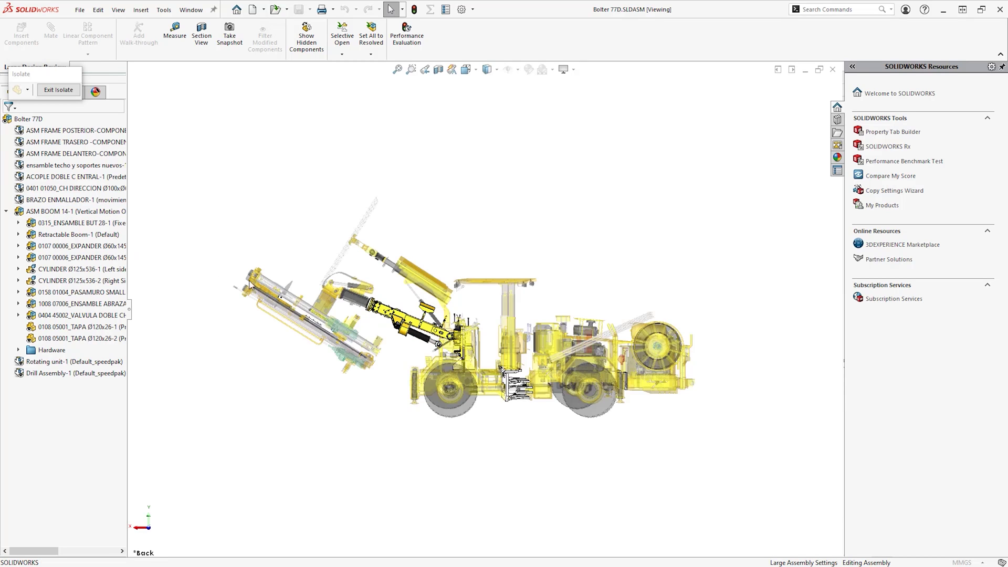
scroll(405, 316, "down", 10)
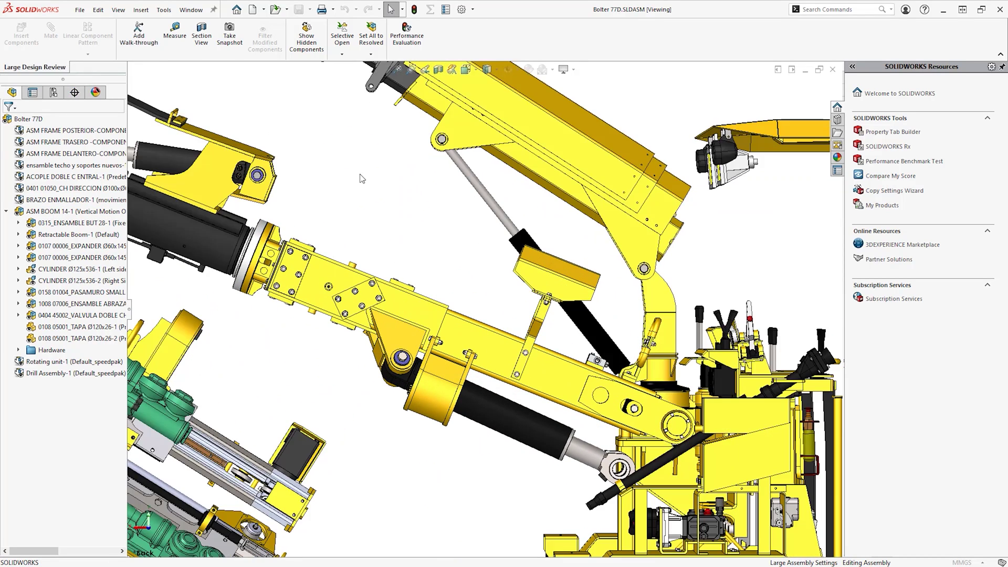
scroll(394, 231, "up", 8)
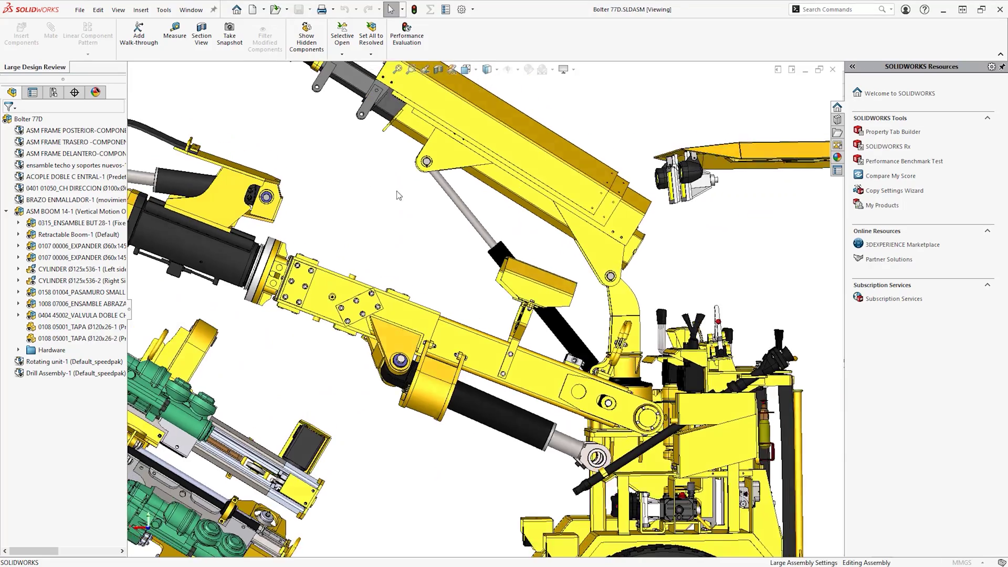
scroll(440, 334, "down", 3)
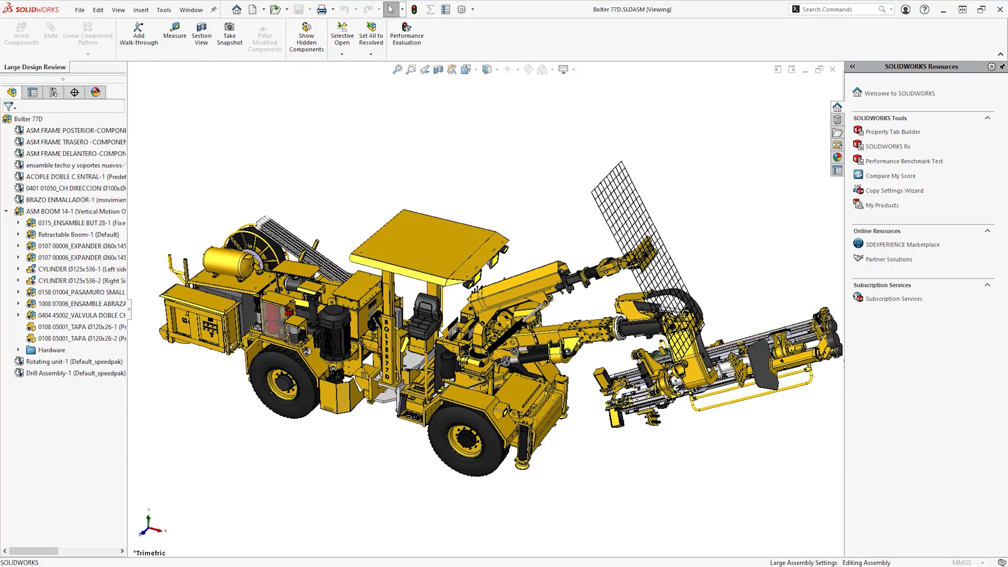
Start a walk-through of the bolter, turn toward the operator's cab and walk forward to the control panel.
left_click(143, 45)
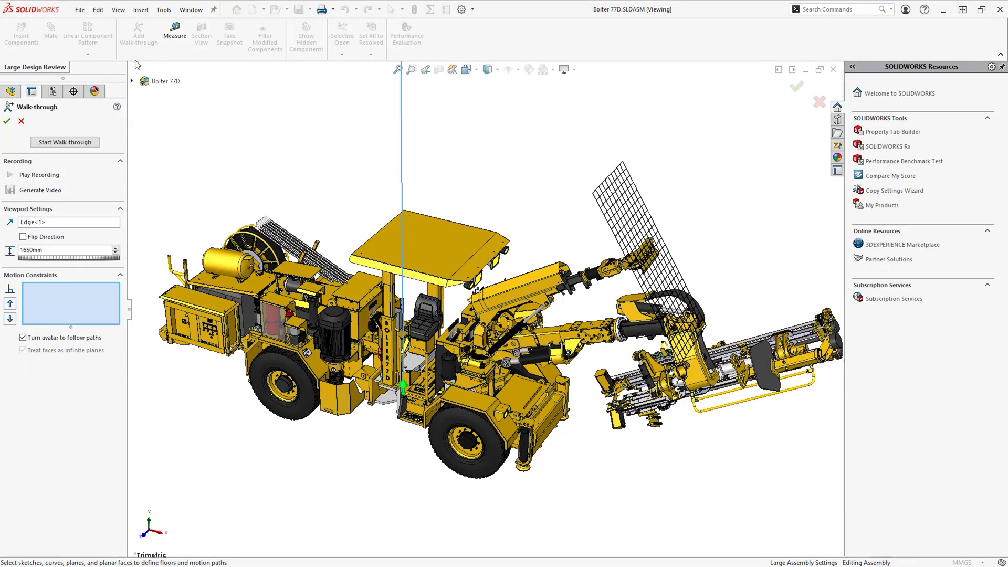
left_click(65, 143)
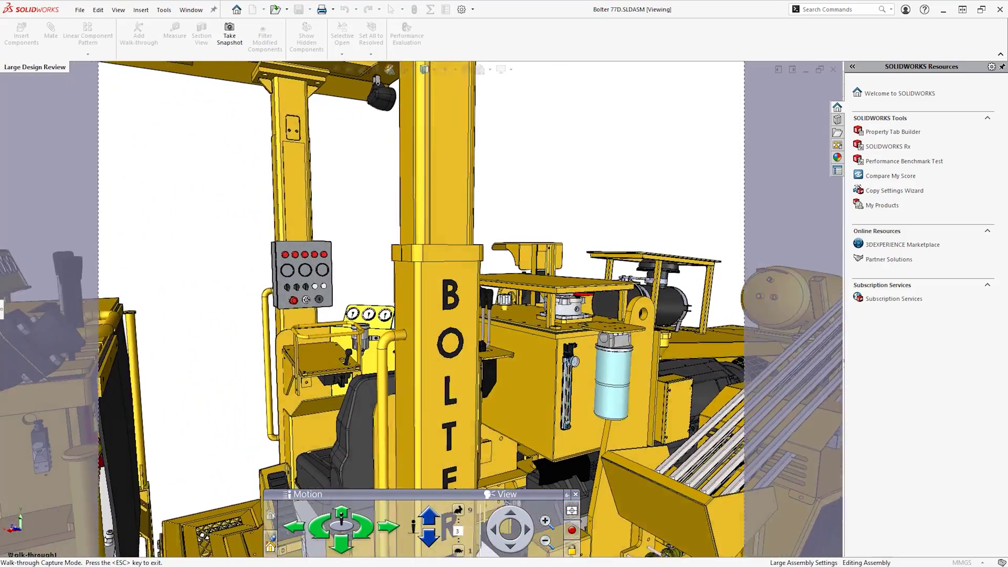
key("Left")
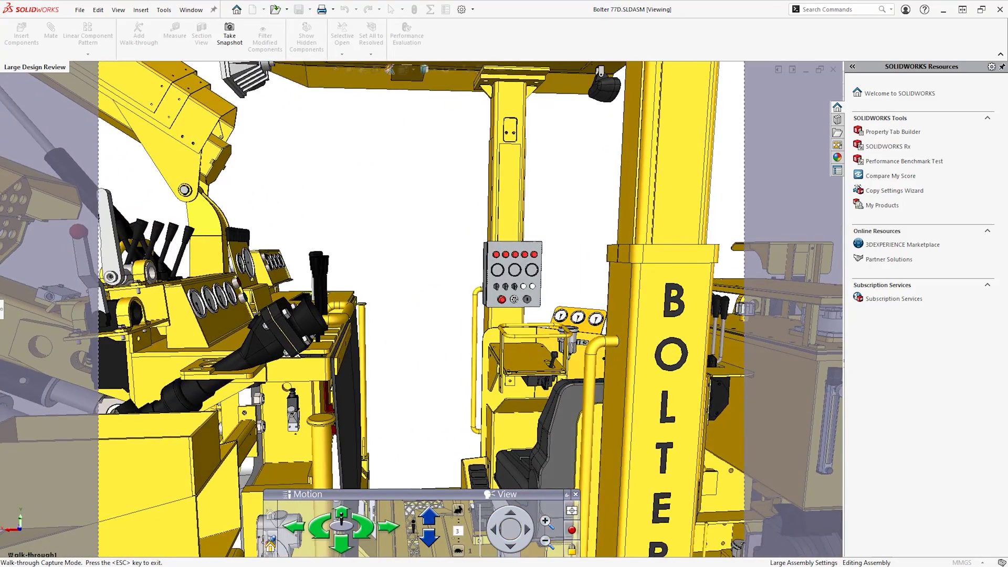
key("Up")
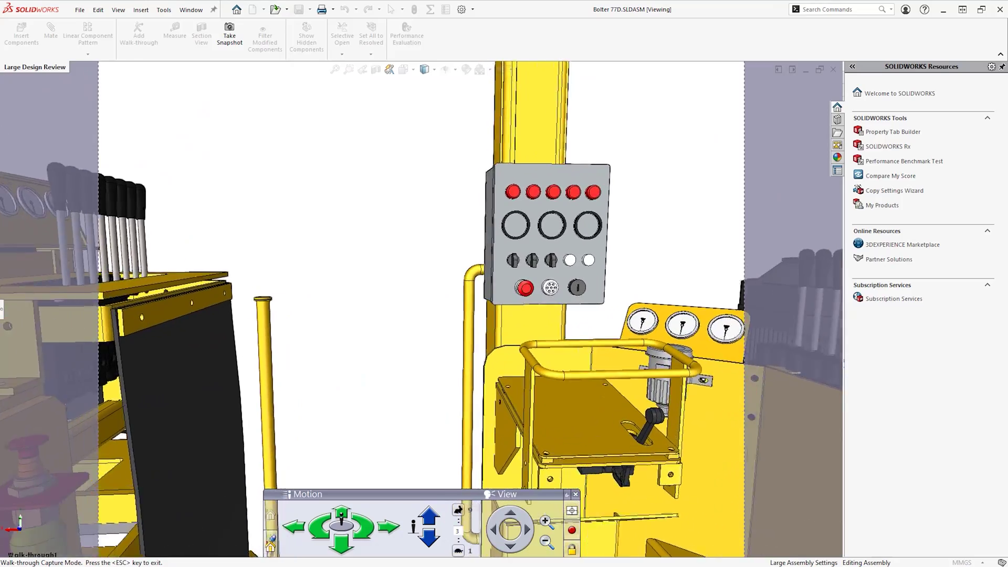
Look up at the cab roof in the walk-through and turn left to examine the control levers, gauges and boom.
key("shift+Up")
key("Left")
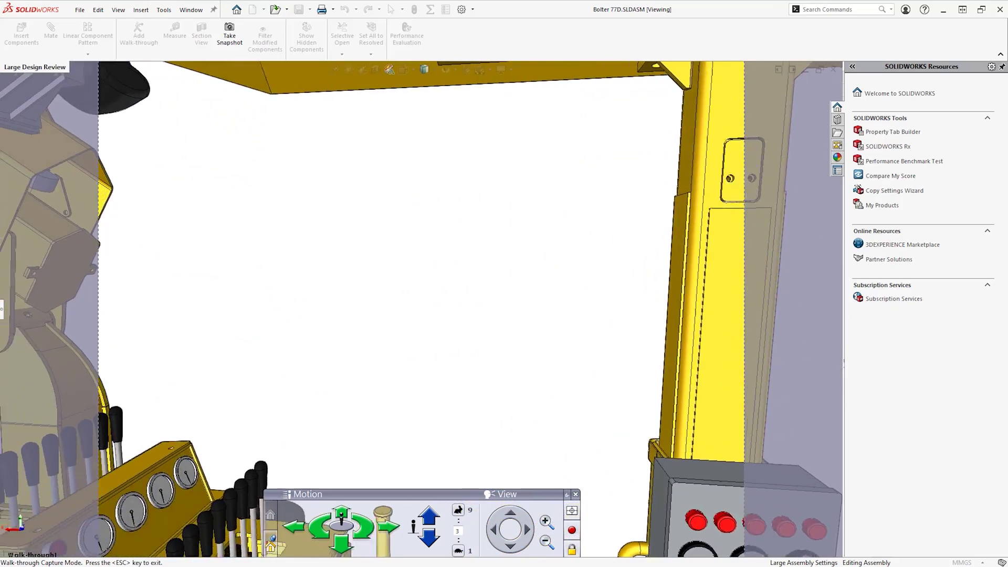
key("Left")
key("shift+Down")
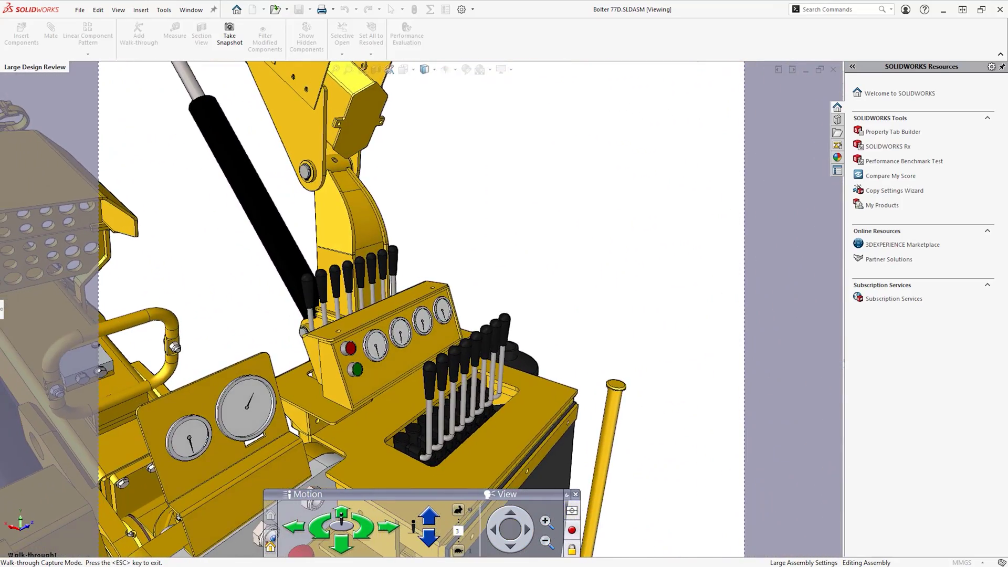
key("Left")
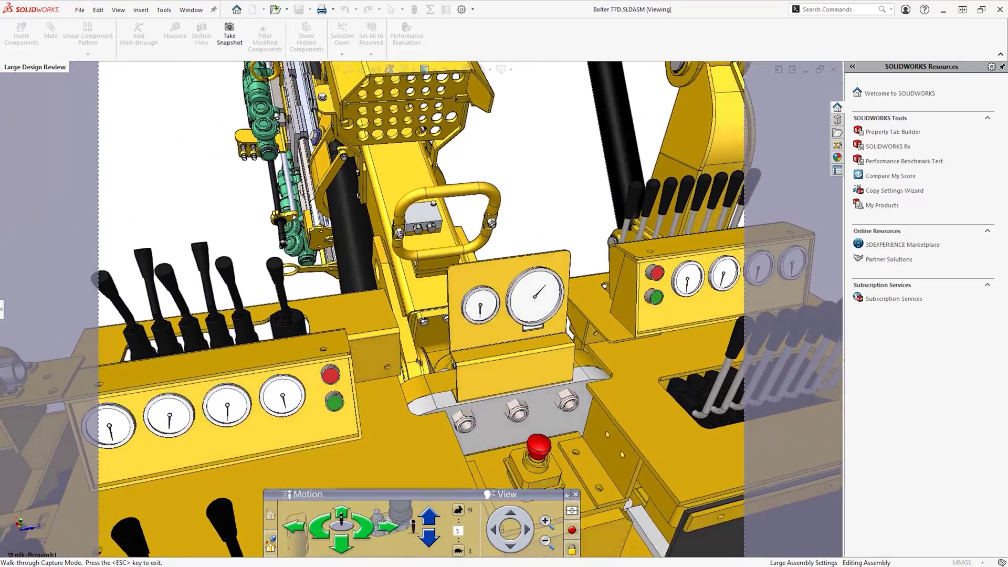
key("Left")
key("shift+Up")
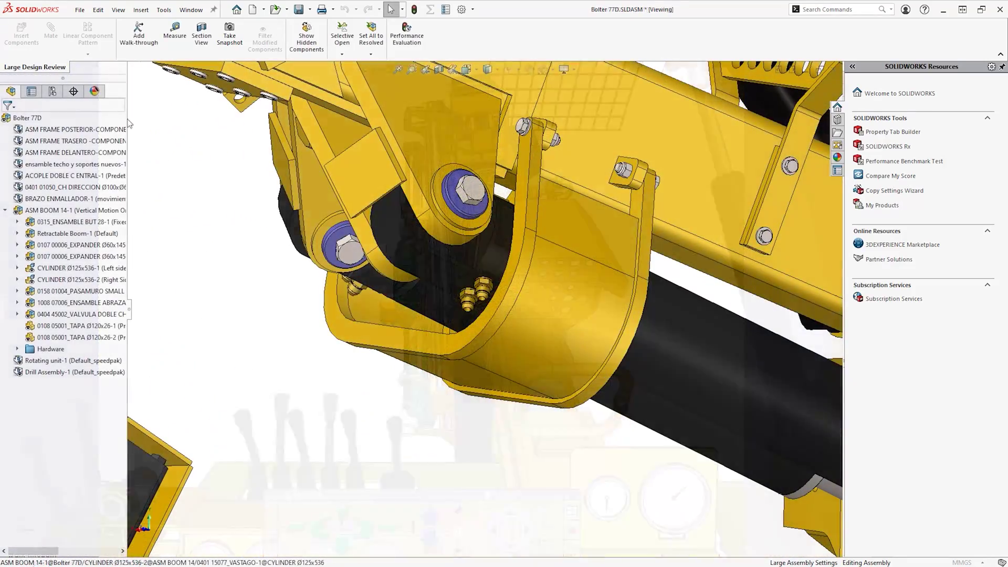
Take a snapshot of the current view of the guard around the boom cylinders and name it Cylinder Guard.
left_click(229, 34)
type("C")
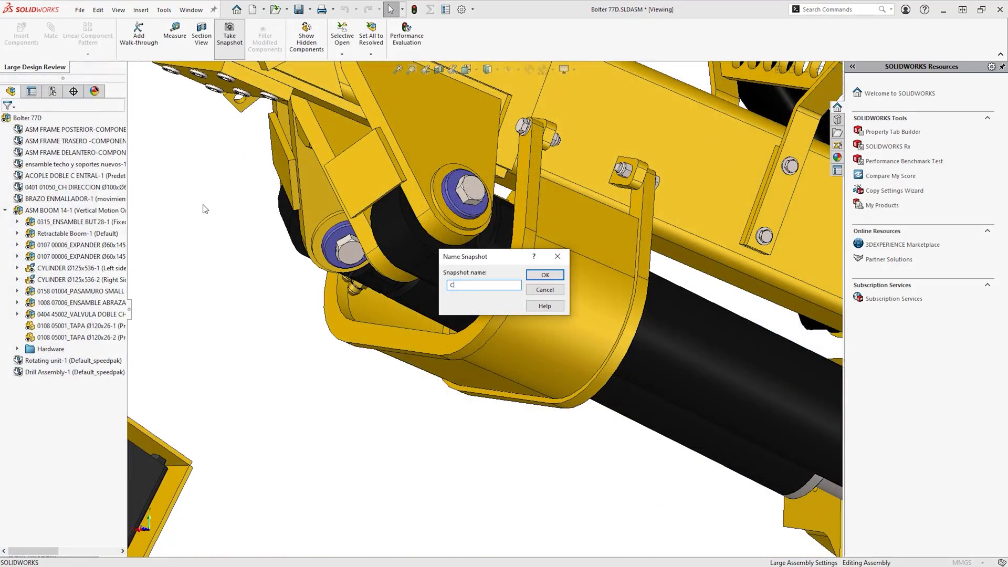
key("Return")
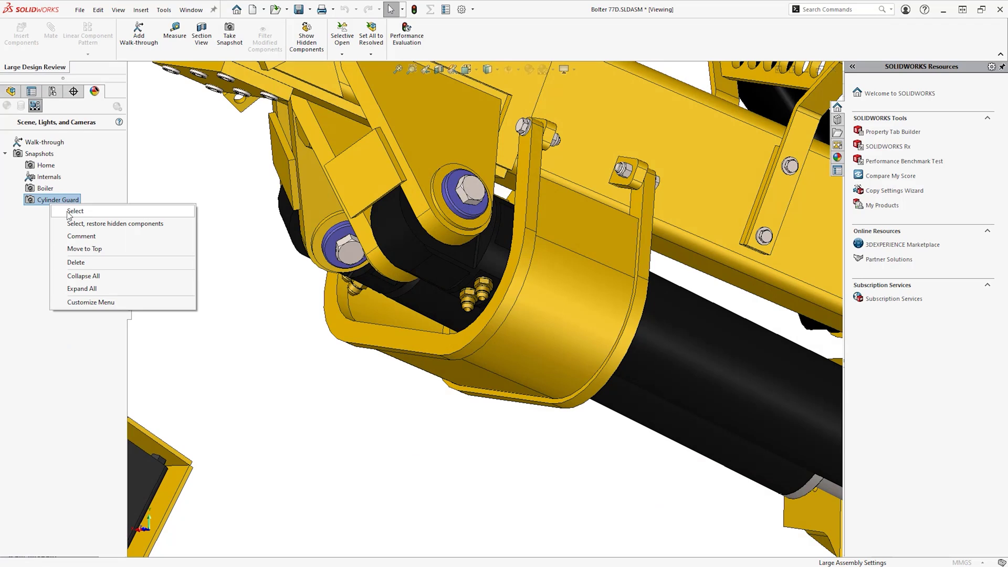
Add a comment to the Cylinder Guard snapshot and save it.
left_click(73, 237)
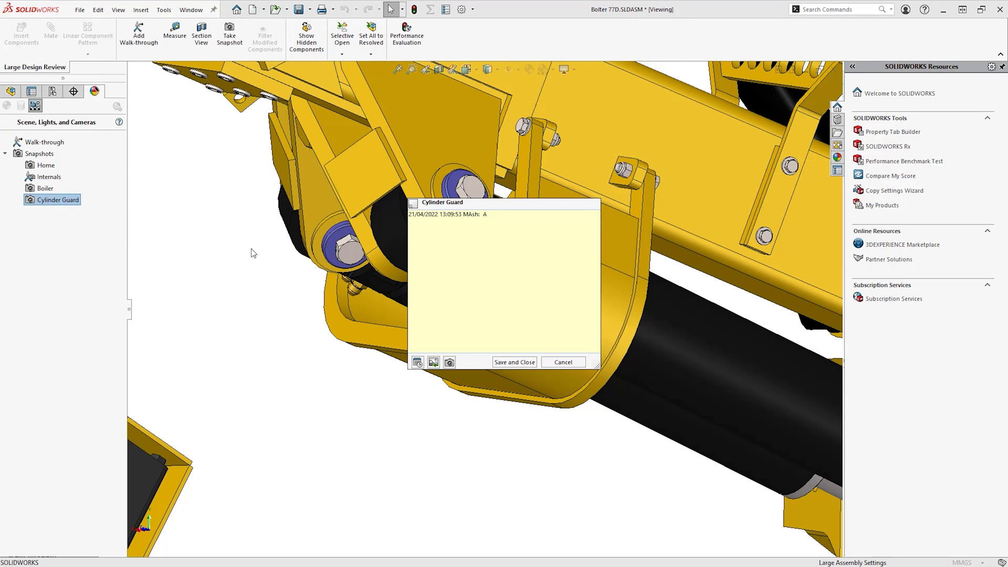
left_click(531, 366)
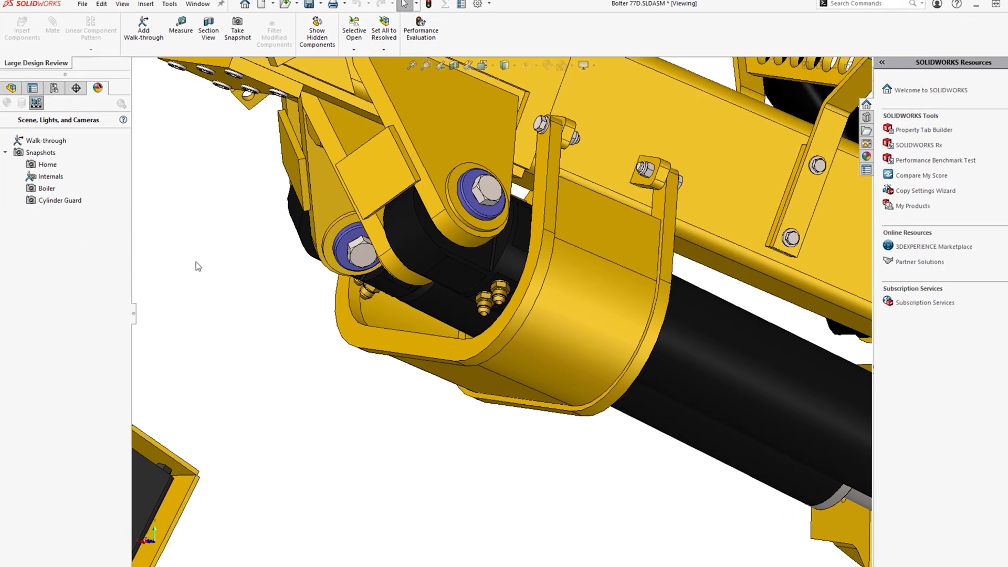
mouse_move(70, 203)
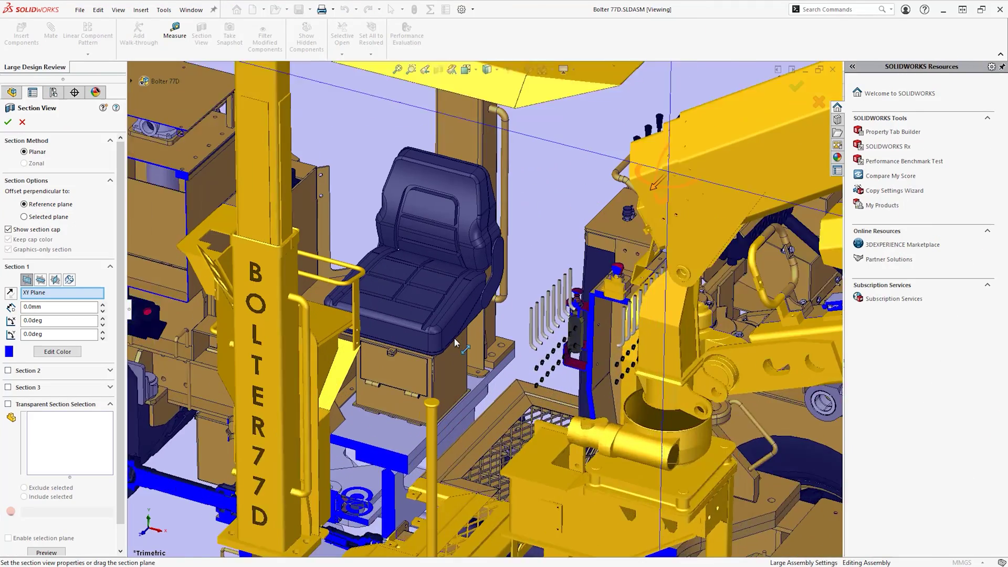
Section the bolter at a face of the box under the operator's seat and examine the cut through the boom cylinder.
left_click(411, 381)
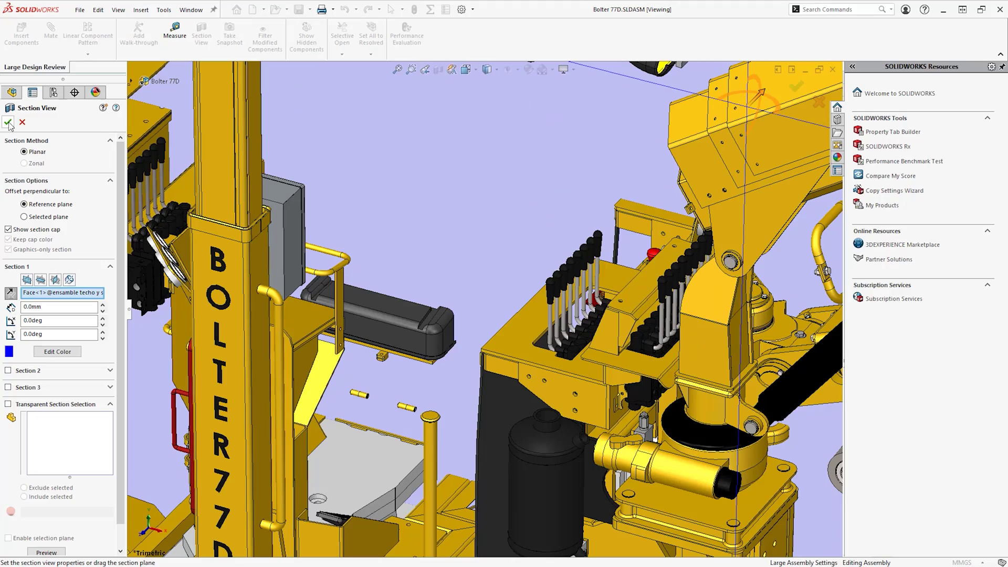
left_click(8, 123)
scroll(452, 254, "up", 4)
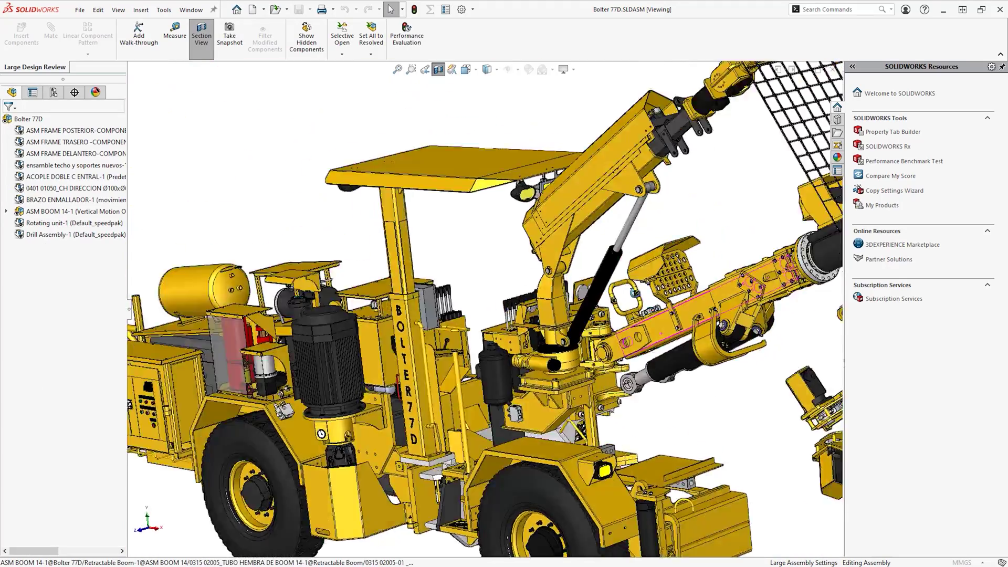
middle_click_drag(727, 307, 485, 296)
scroll(486, 297, "up", 4)
scroll(572, 317, "down", 7)
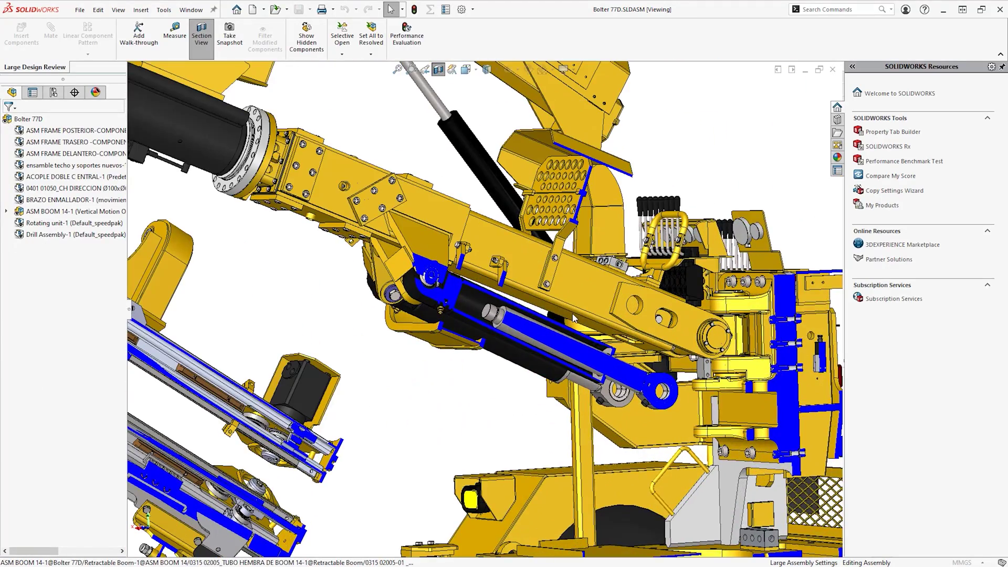
scroll(574, 318, "down", 1)
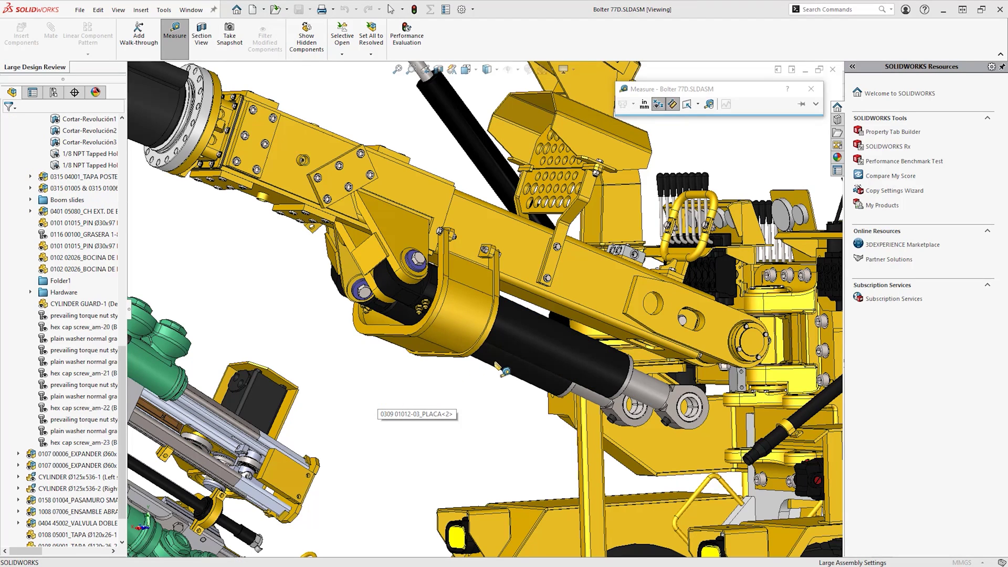
Measure the boom cylinder's barrel and the distance from the cylinder guard's flat bottom face to the boom tube's underside.
left_click(497, 365)
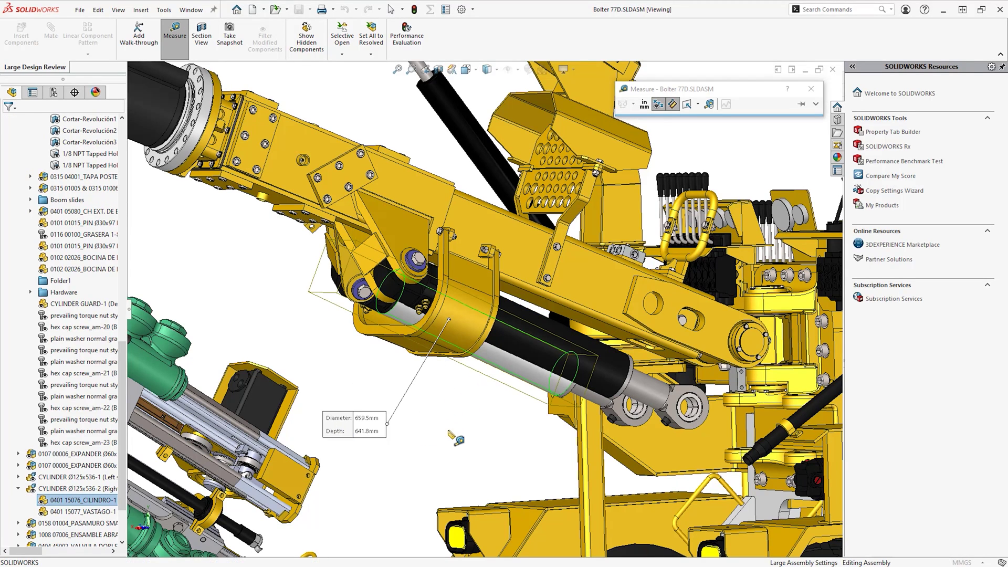
left_click(448, 431)
left_click(413, 343)
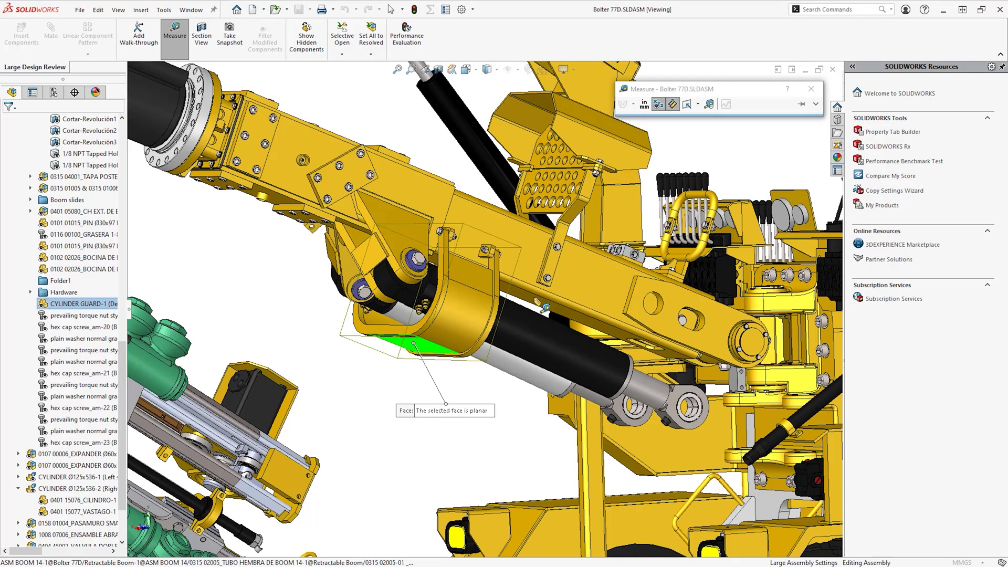
left_click(538, 302)
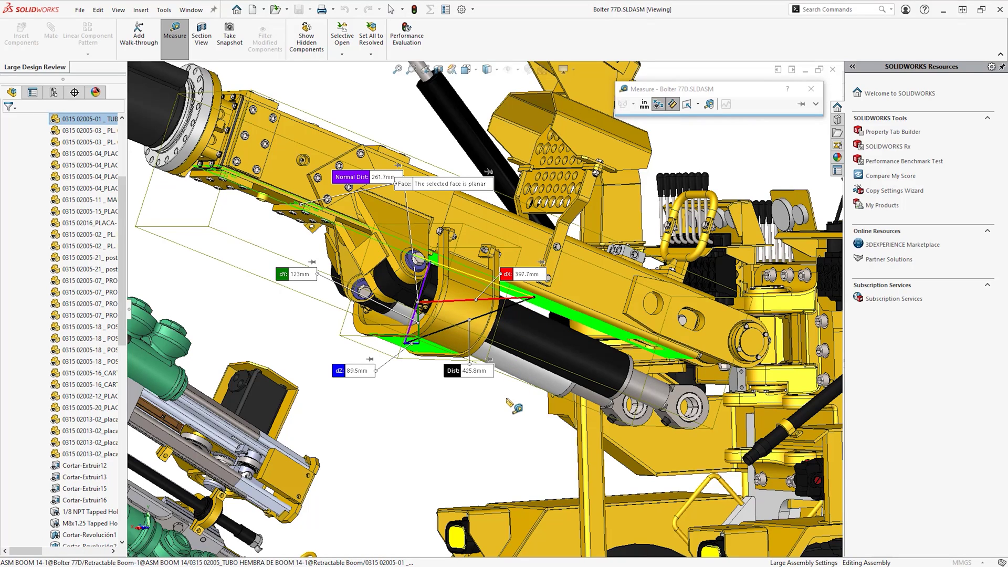
key("Escape")
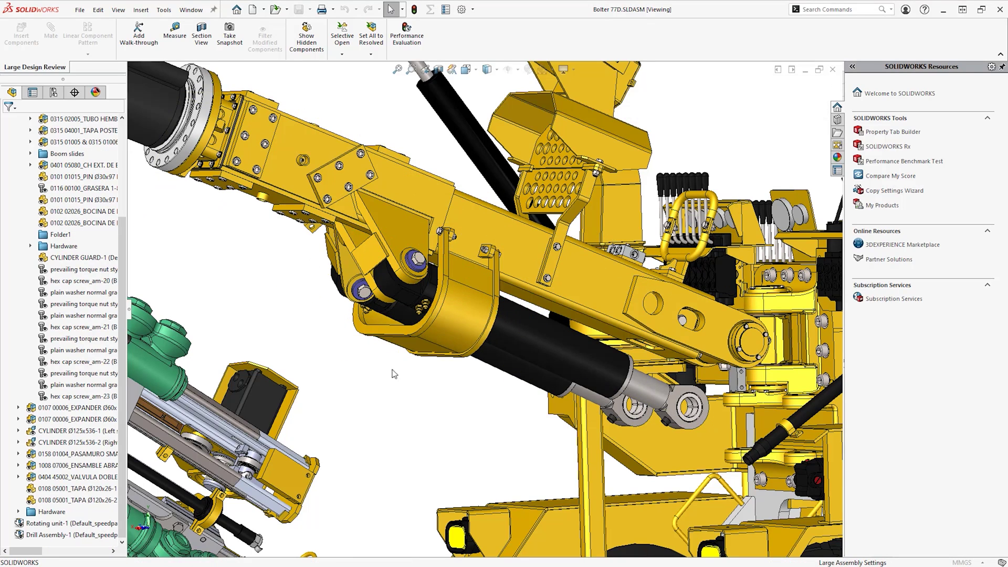
Open the CYLINDER GUARD part in its own window and return to the Bolter 77D assembly with the perforated guard.
right_click(445, 326)
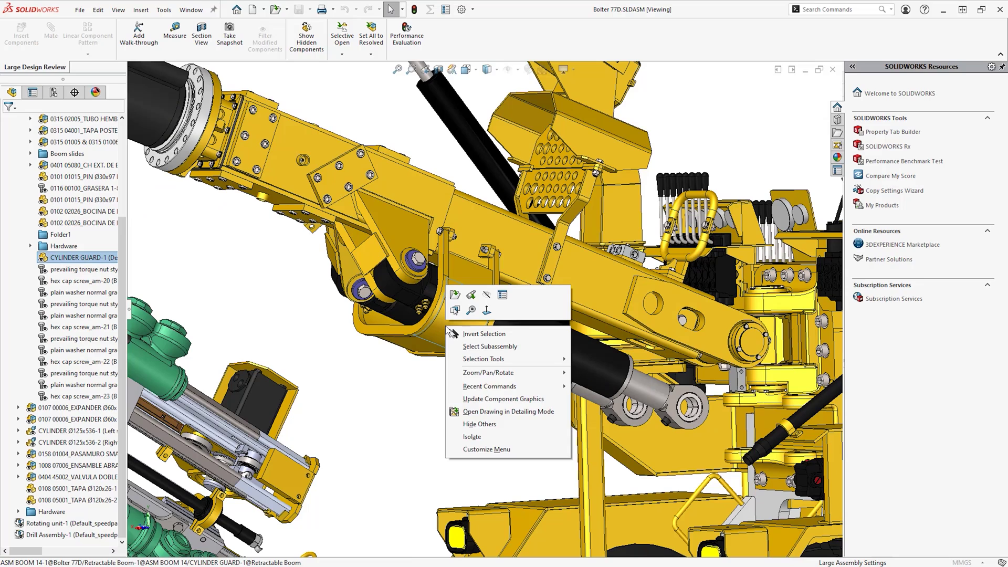
left_click(455, 298)
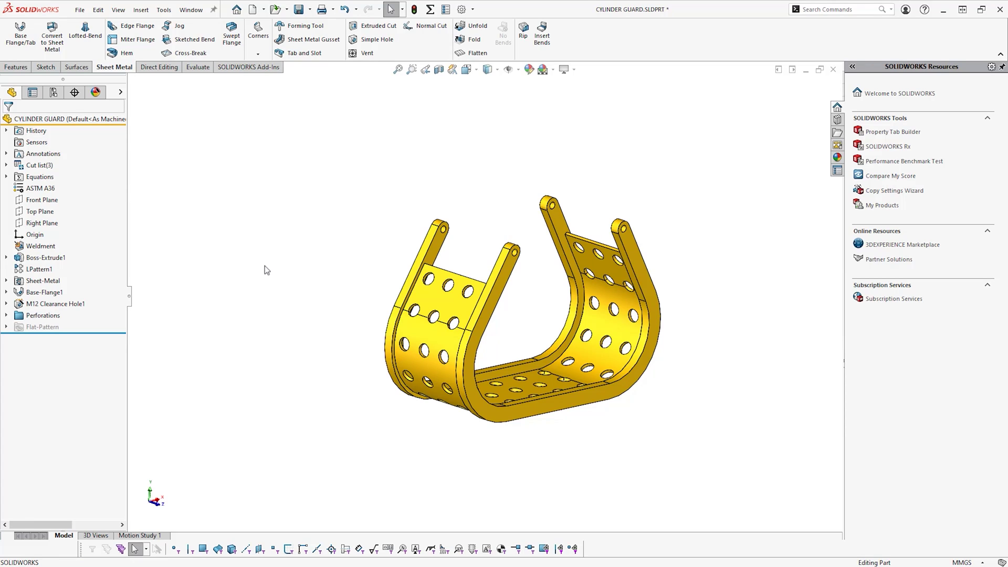
key("ctrl+Tab")
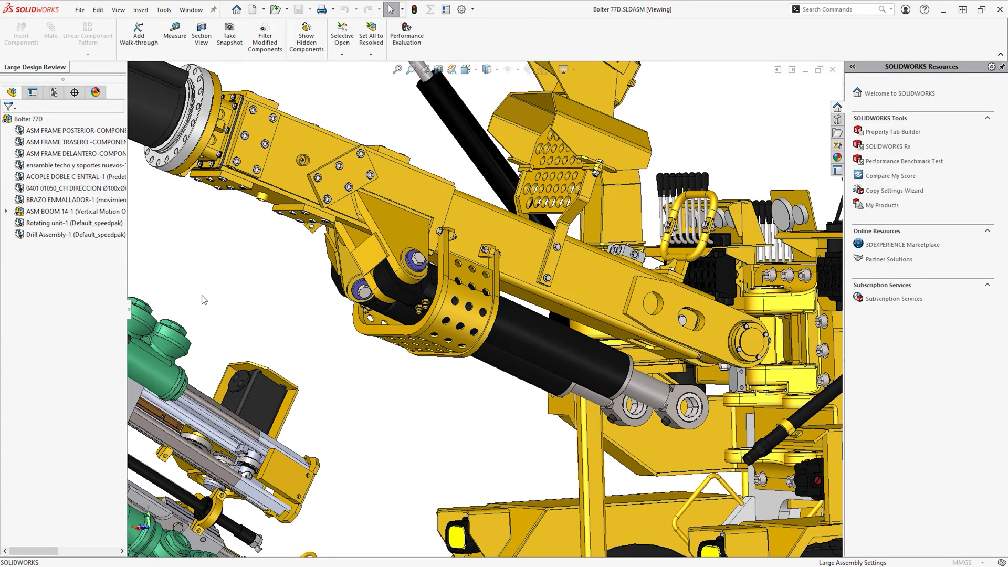